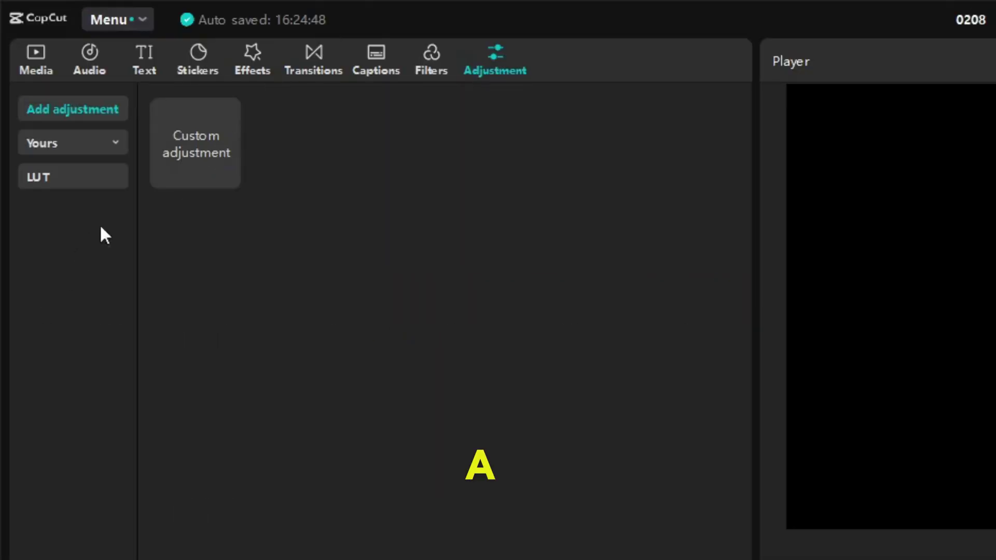
Add a custom adjustment layer, Adjustment3, spanning the clips, with temperature 5
{"action": "mouse_move", "coordinate": [99, 87]}
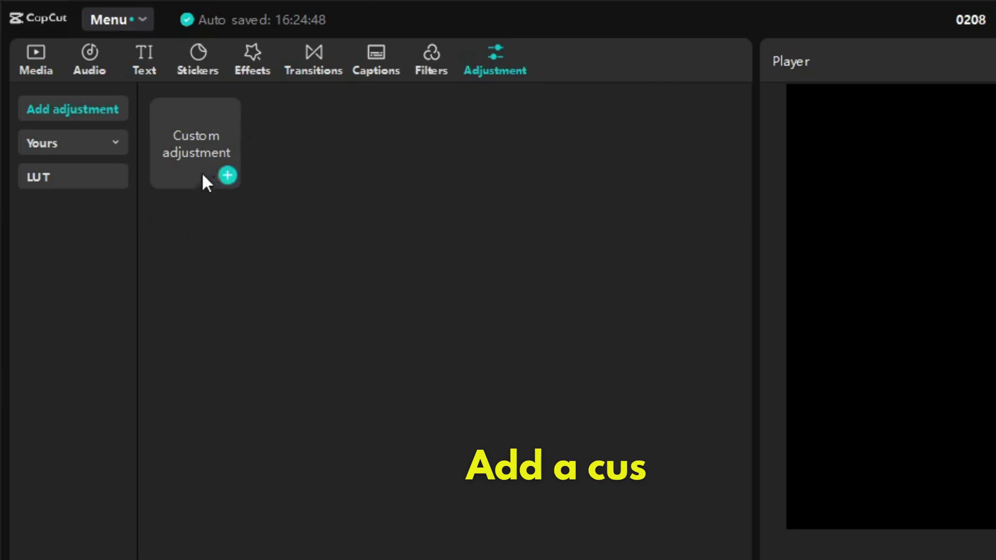
{"action": "left_click", "coordinate": [203, 162]}
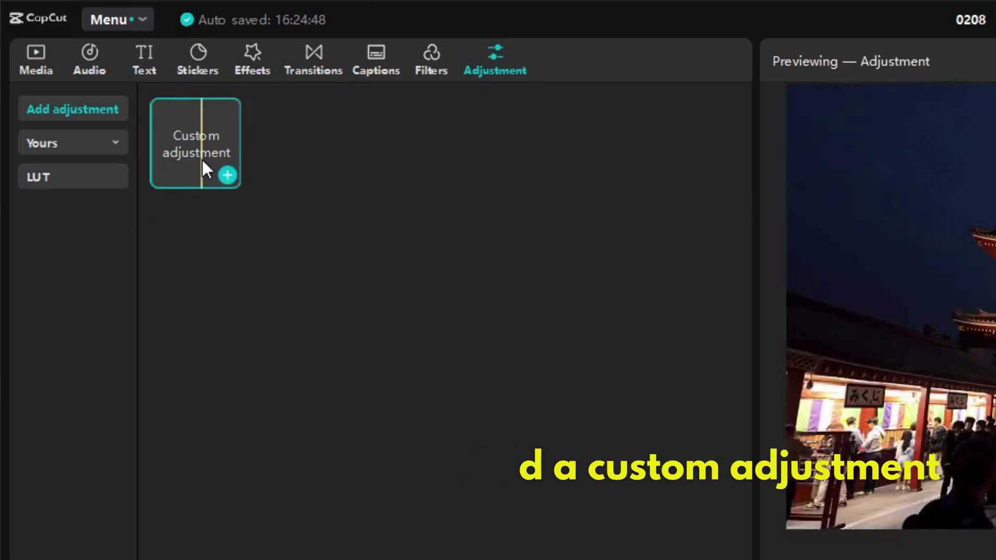
{"action": "left_click", "coordinate": [224, 171]}
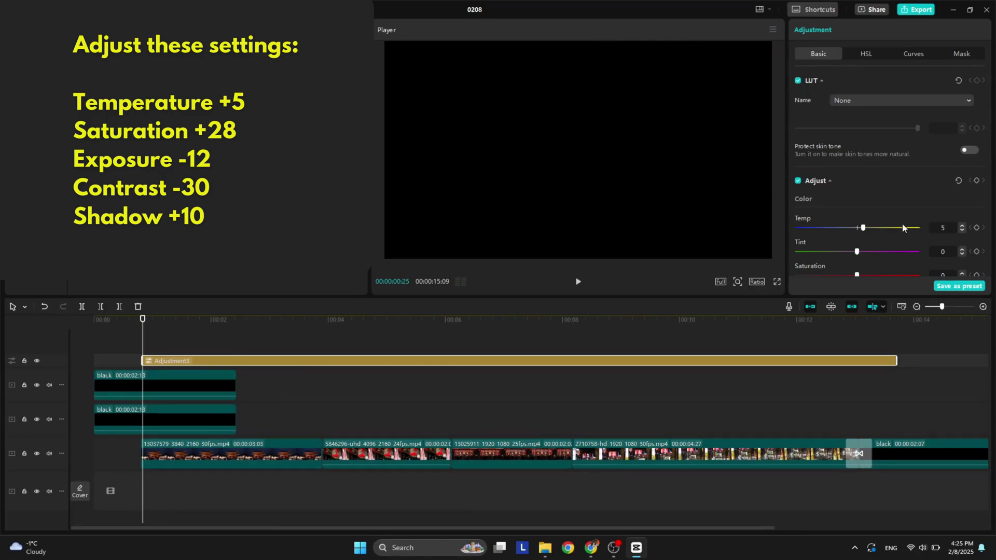
Set the adjustment layer's Saturation to 28 and Exposure to -12, previewing the grade
{"action": "scroll", "coordinate": [902, 228], "scroll_direction": "down", "scroll_amount": 3}
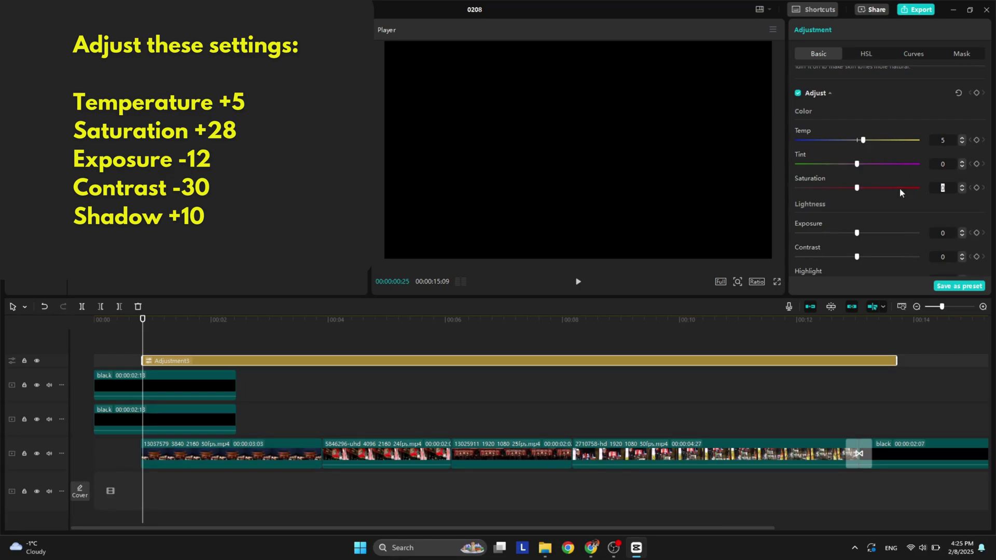
{"action": "type", "text": "28"}
{"action": "key", "text": "Return"}
{"action": "key", "text": "space"}
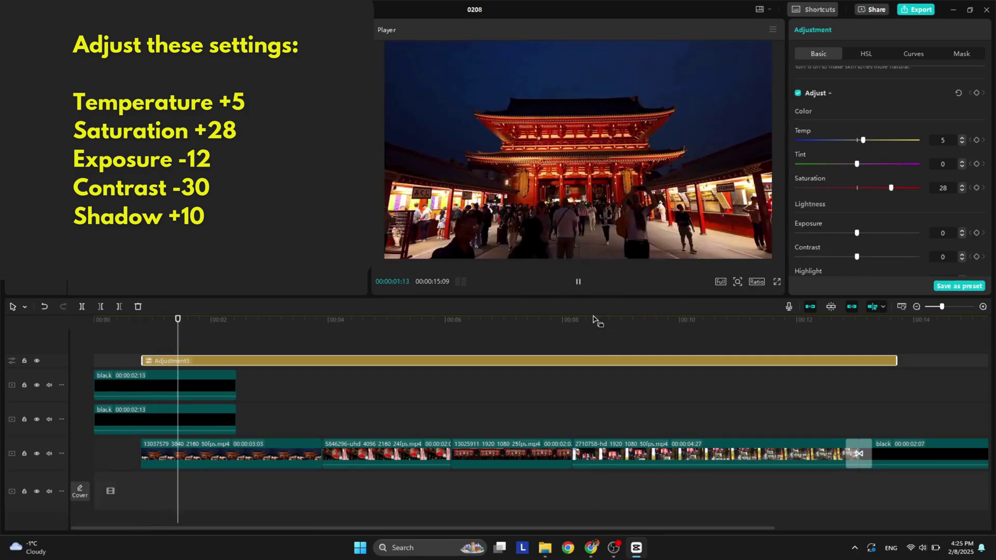
{"action": "key", "text": "space"}
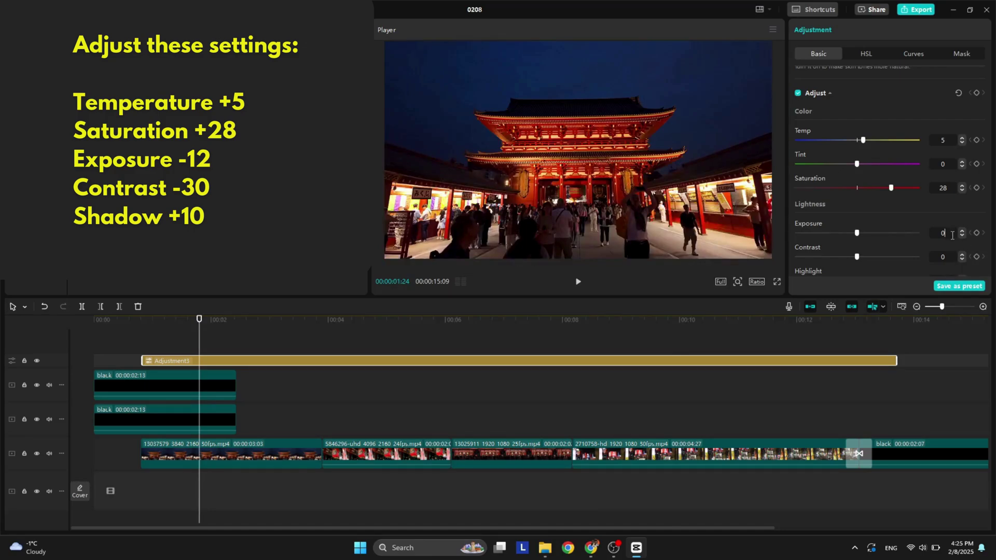
{"action": "type", "text": "-12"}
{"action": "key", "text": "Return"}
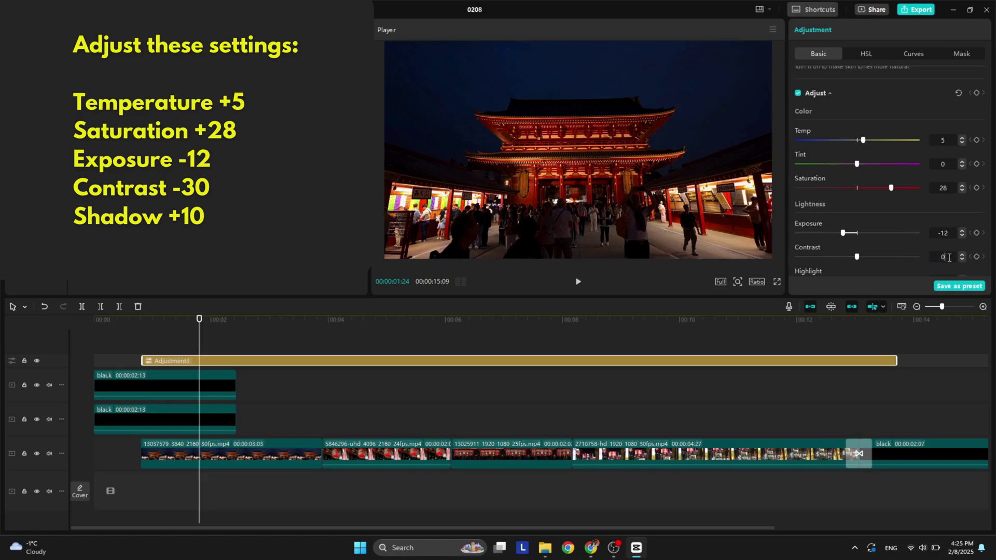
Set the adjustment layer's Contrast to -30 and Shadow to 10
{"action": "left_click", "coordinate": [929, 254]}
{"action": "type", "text": "-30"}
{"action": "key", "text": "Return"}
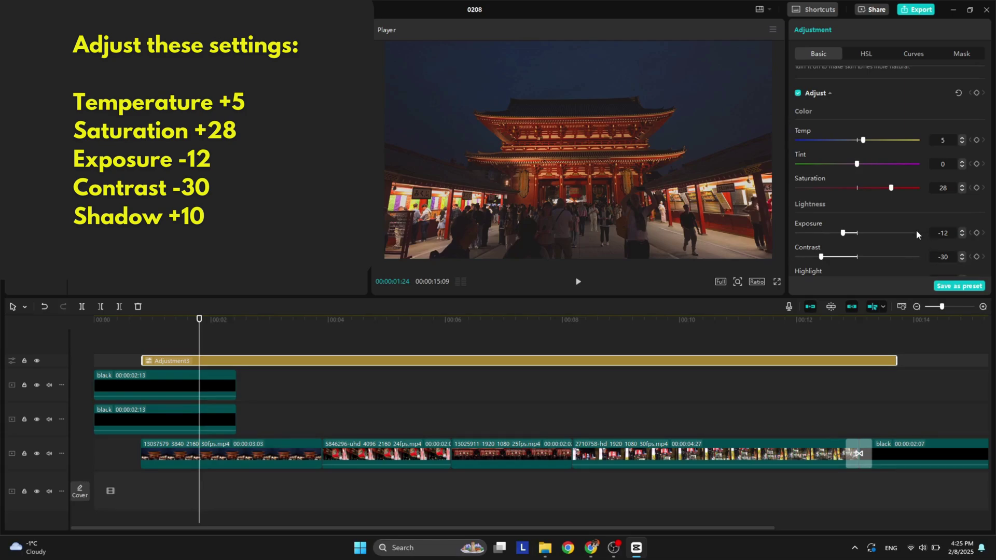
{"action": "scroll", "coordinate": [917, 234], "scroll_direction": "down", "scroll_amount": 4}
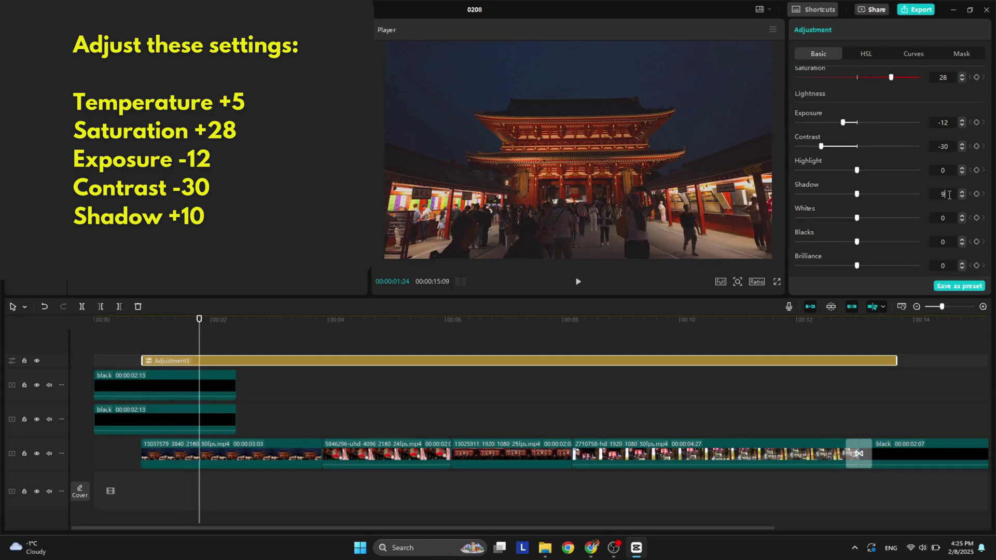
{"action": "key", "text": "Return"}
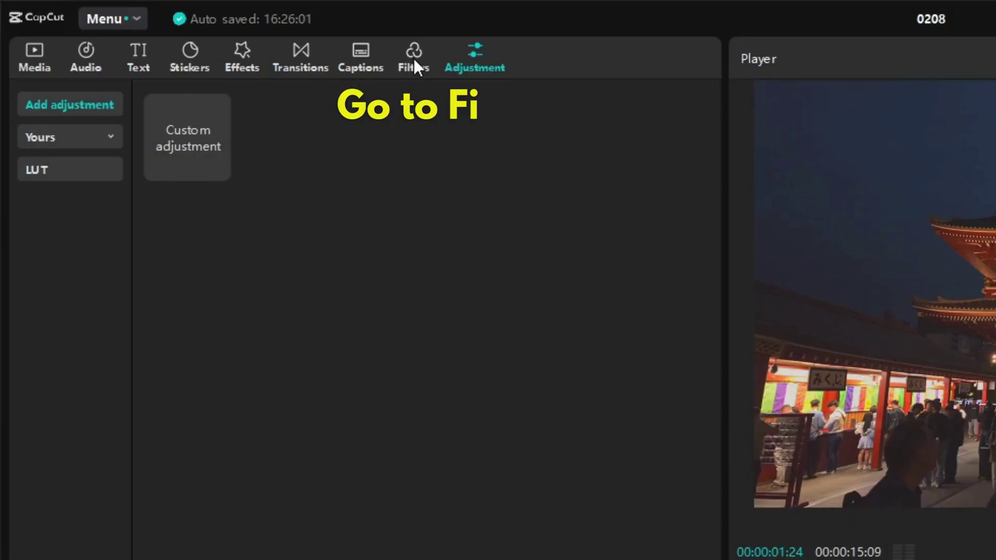
Add the Humble filter from the Life filter category to the timeline
{"action": "left_click", "coordinate": [211, 30]}
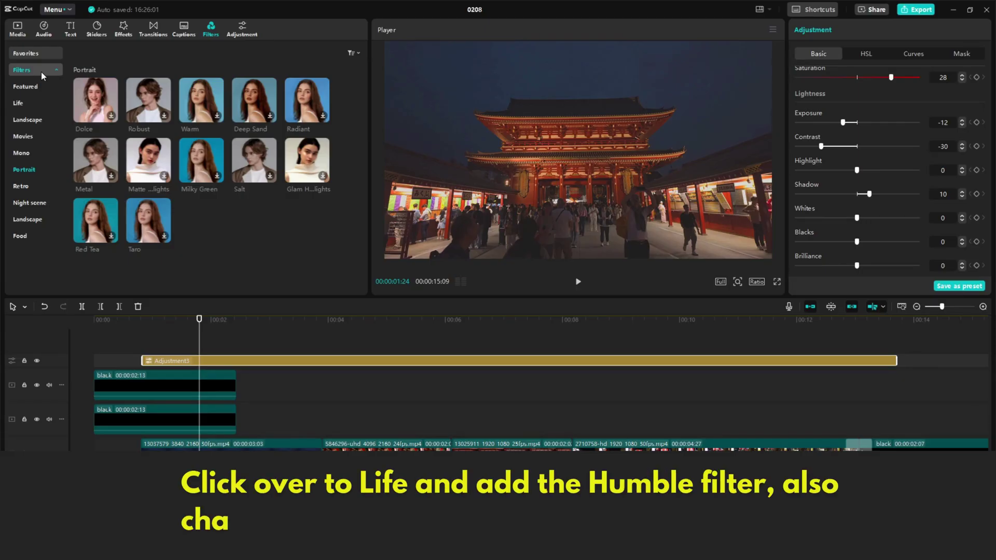
{"action": "left_click", "coordinate": [38, 104]}
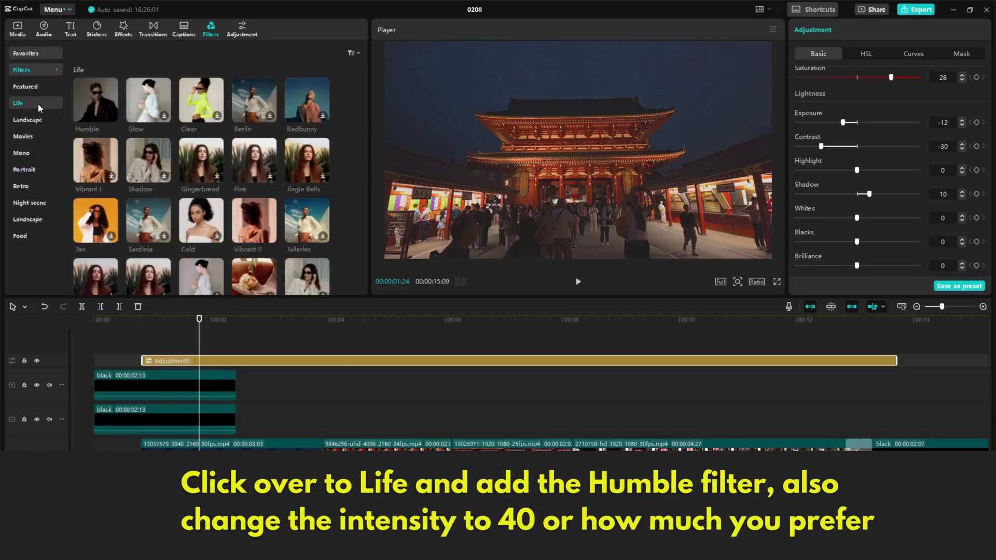
{"action": "mouse_move", "coordinate": [101, 95]}
{"action": "left_click", "coordinate": [111, 115]}
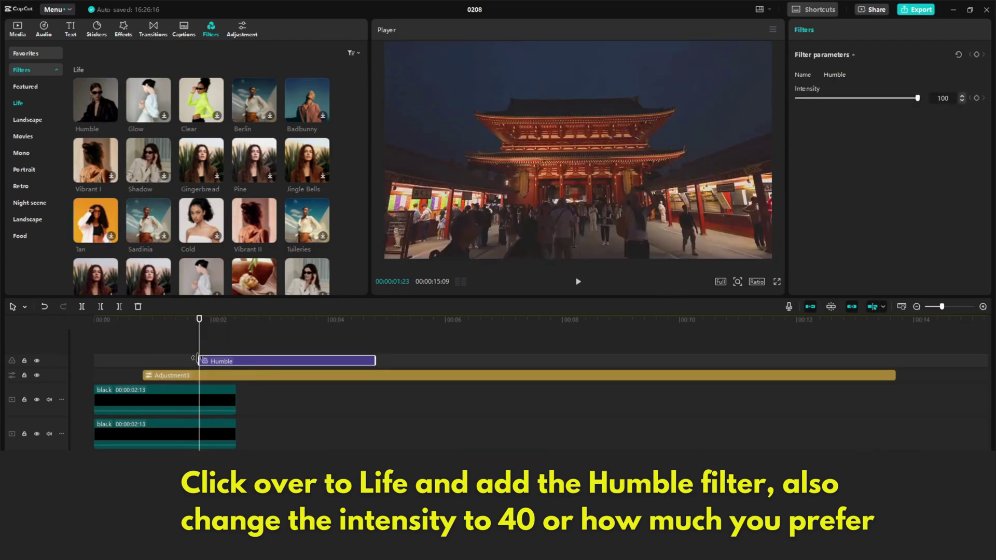
Stretch the Humble filter to match the adjustment layer and set its intensity to 40
{"action": "left_click_drag", "start_coordinate": [198, 360], "coordinate": [140, 356]}
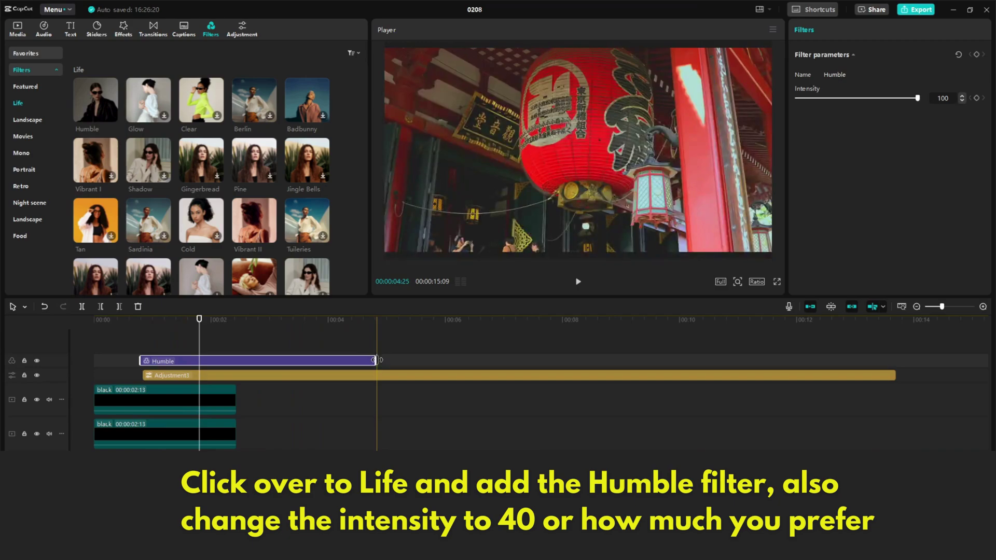
{"action": "left_click_drag", "start_coordinate": [377, 360], "coordinate": [901, 363]}
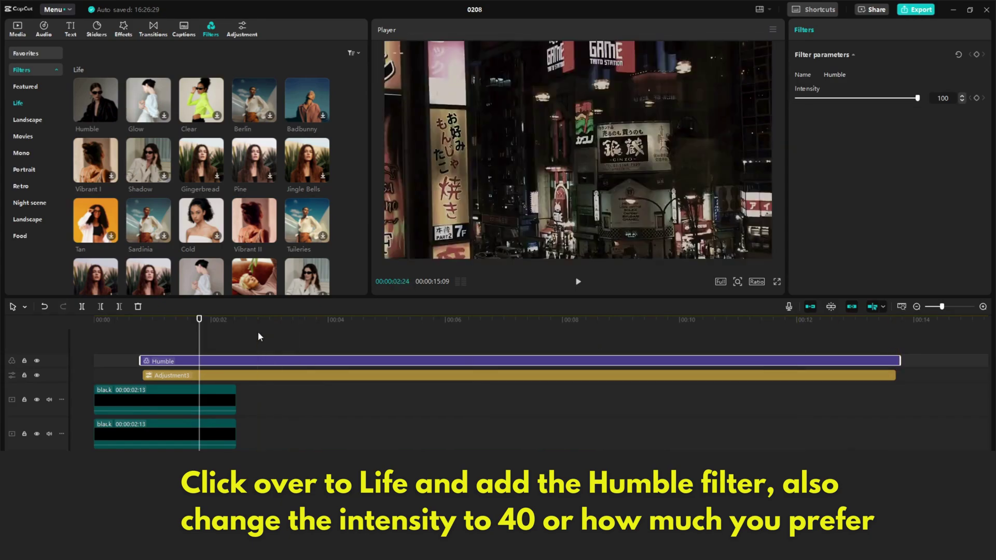
{"action": "left_click", "coordinate": [291, 334]}
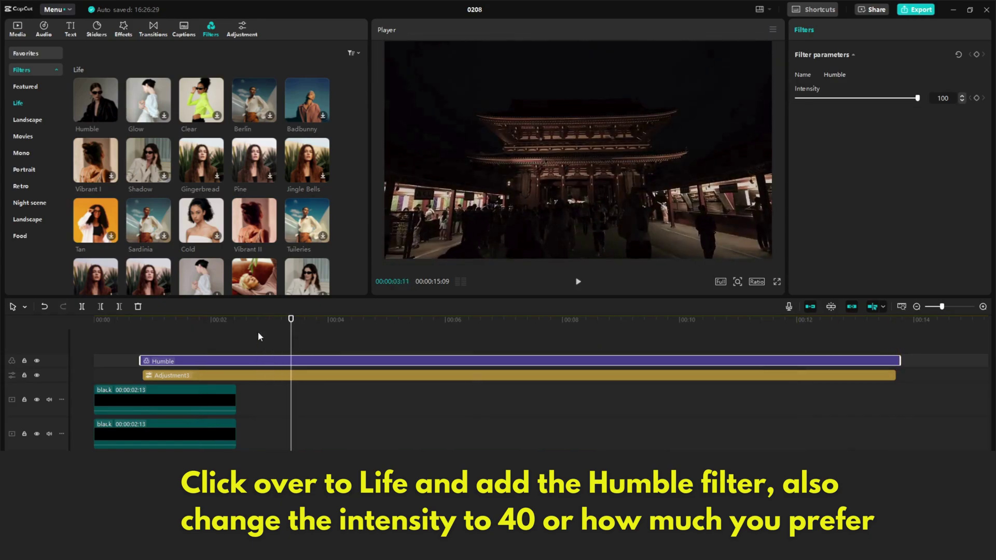
{"action": "left_click", "coordinate": [840, 98]}
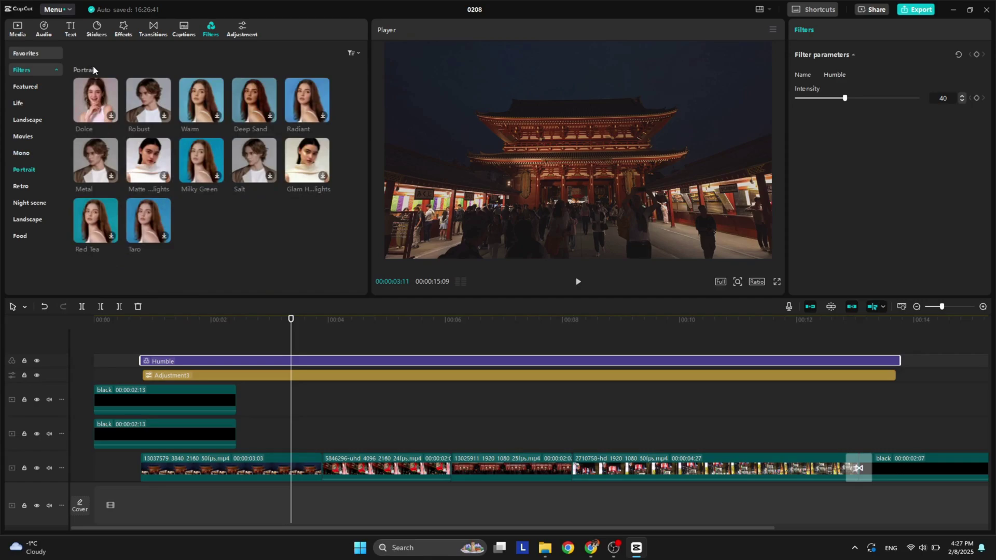
Place the Featured Vibrant I filter above Humble on the timeline, covering every clip
{"action": "left_click", "coordinate": [35, 87]}
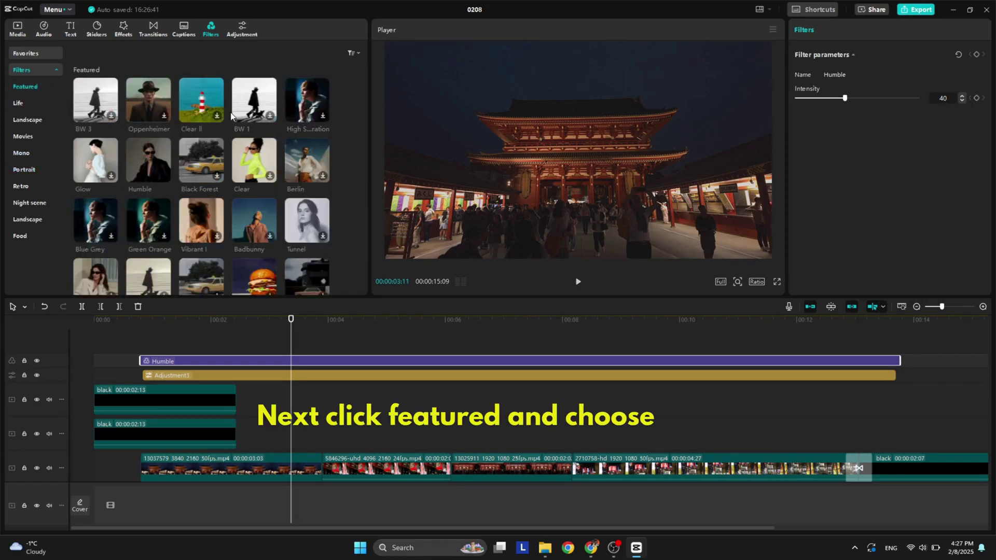
{"action": "left_click", "coordinate": [199, 221]}
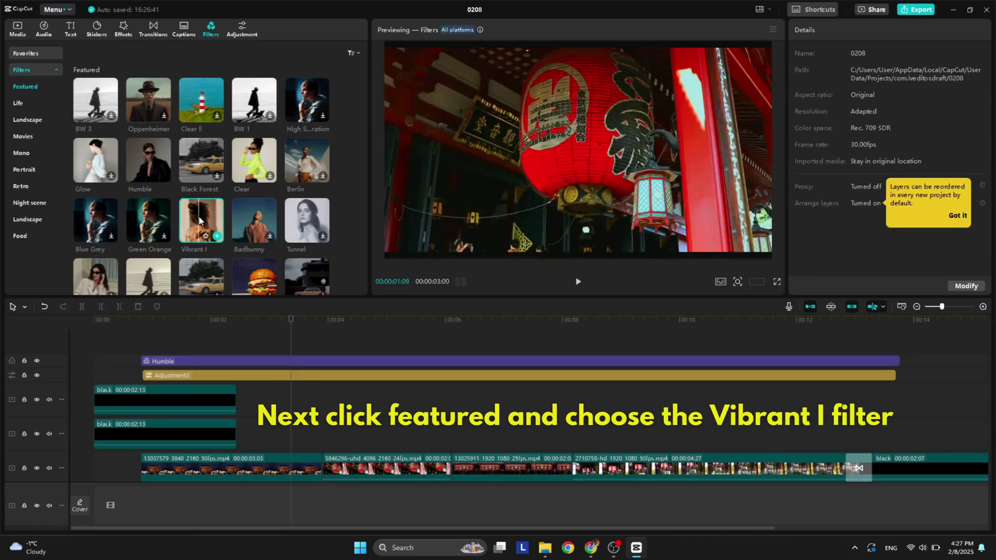
{"action": "left_click_drag", "start_coordinate": [199, 220], "coordinate": [139, 347]}
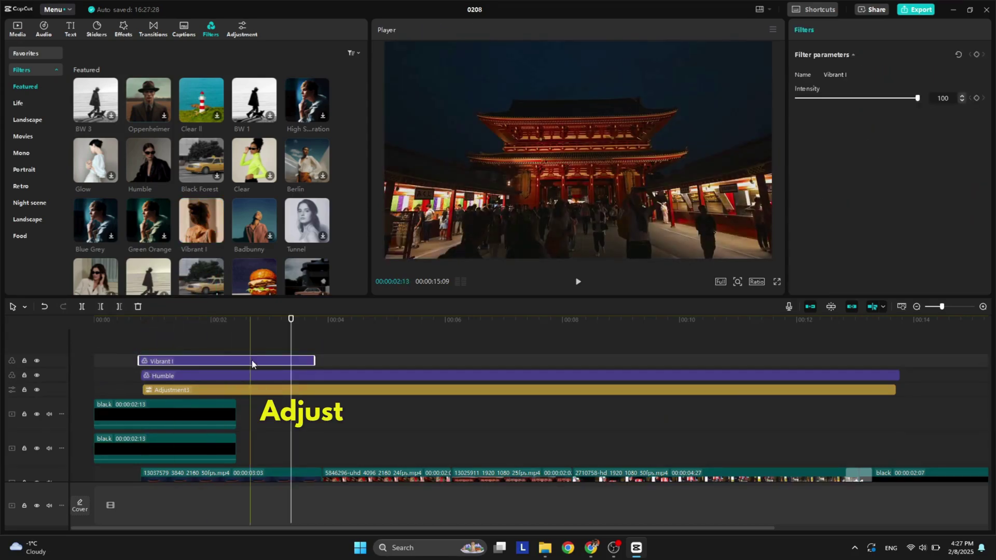
{"action": "left_click", "coordinate": [286, 352]}
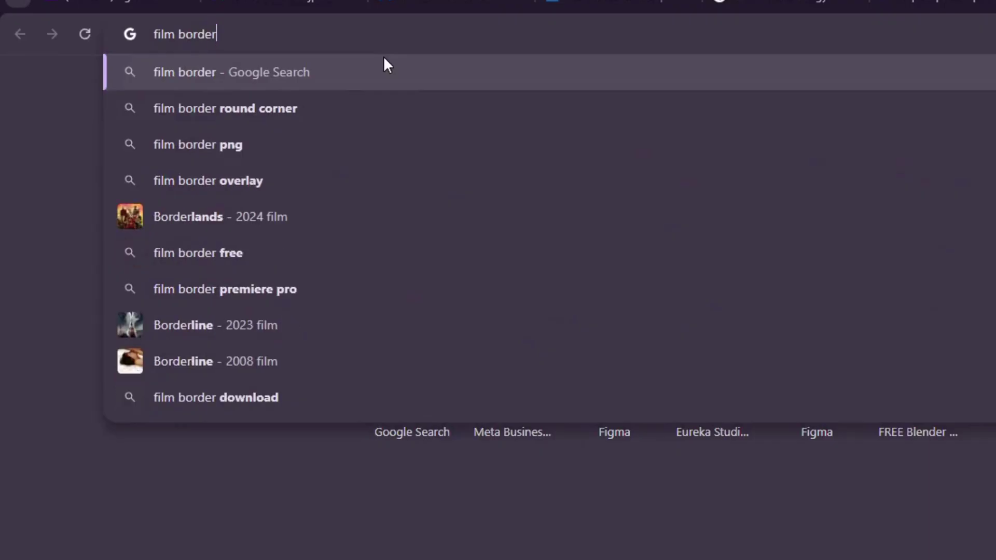
Search Google for 'film border round corner' and show the image results
{"action": "key", "text": "Down"}
{"action": "key", "text": "Return"}
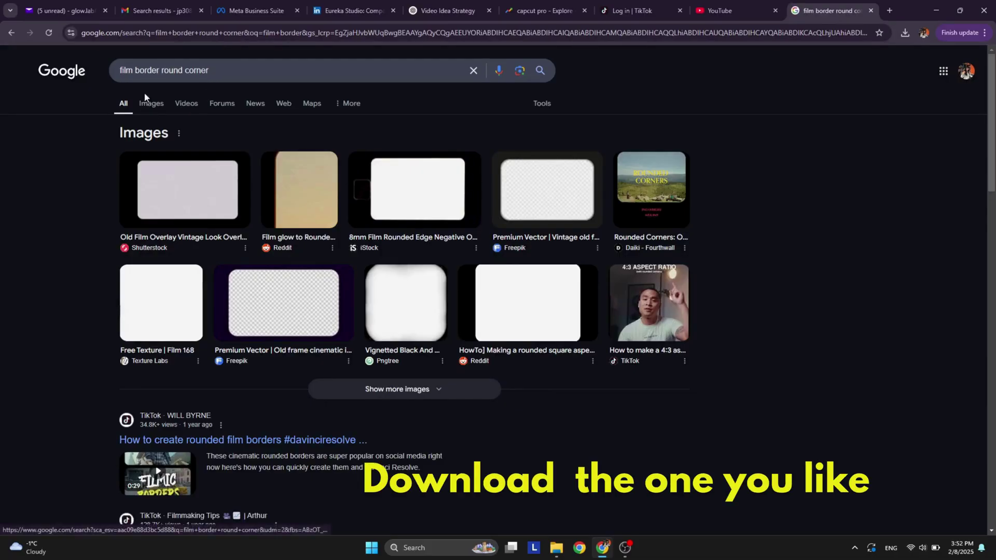
{"action": "left_click", "coordinate": [149, 104]}
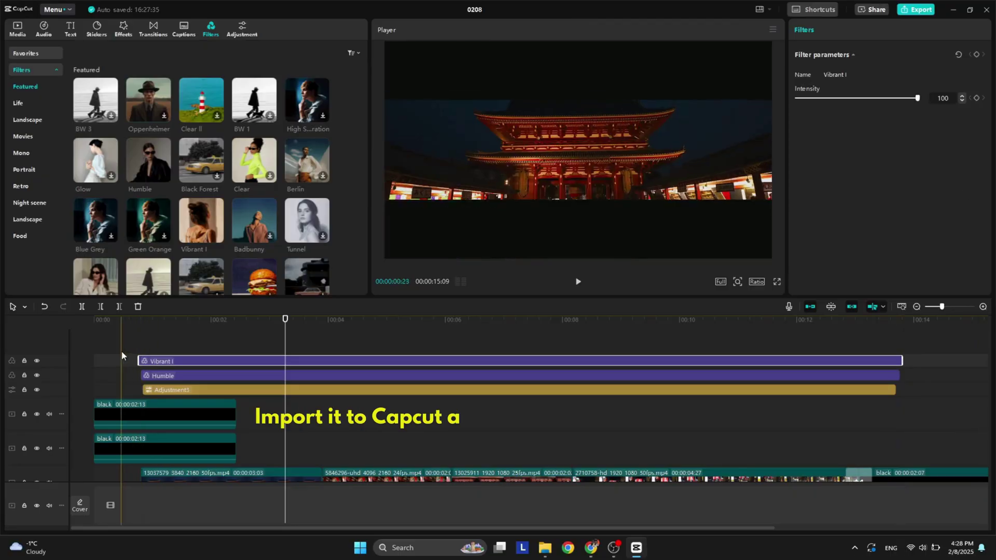
Put the imported rounded-corner border image on the top track, stretched to 13:05 across all clips
{"action": "left_click", "coordinate": [131, 339]}
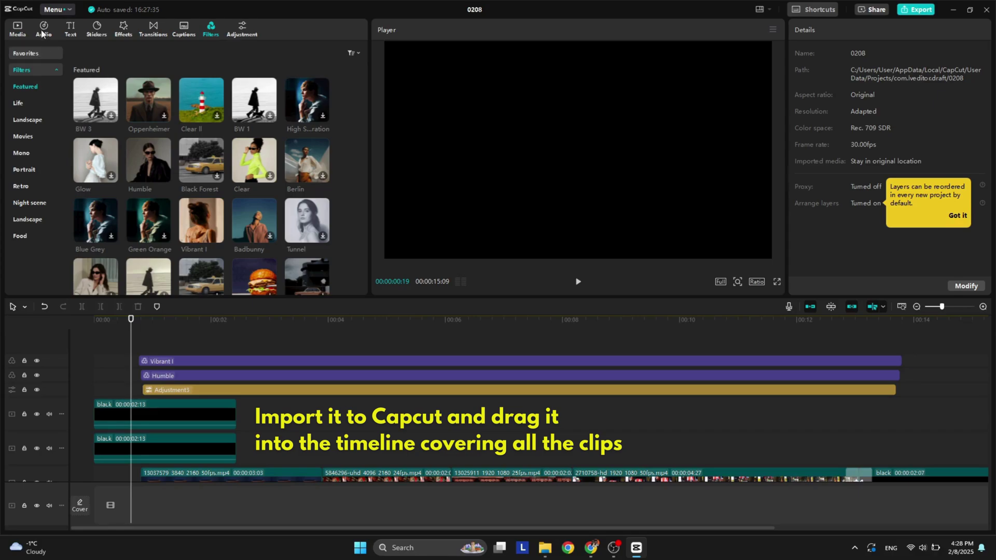
{"action": "left_click", "coordinate": [18, 28]}
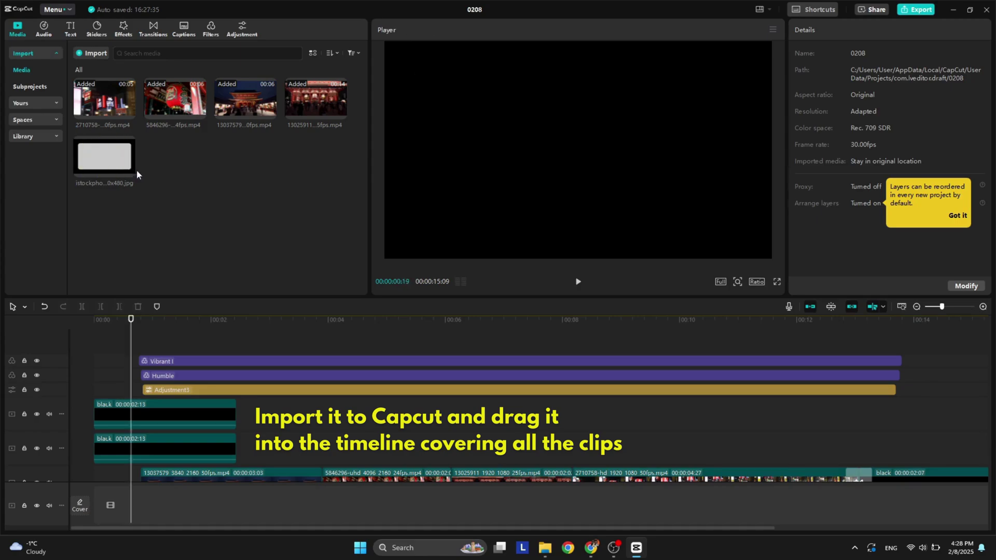
{"action": "left_click_drag", "start_coordinate": [110, 157], "coordinate": [136, 333]}
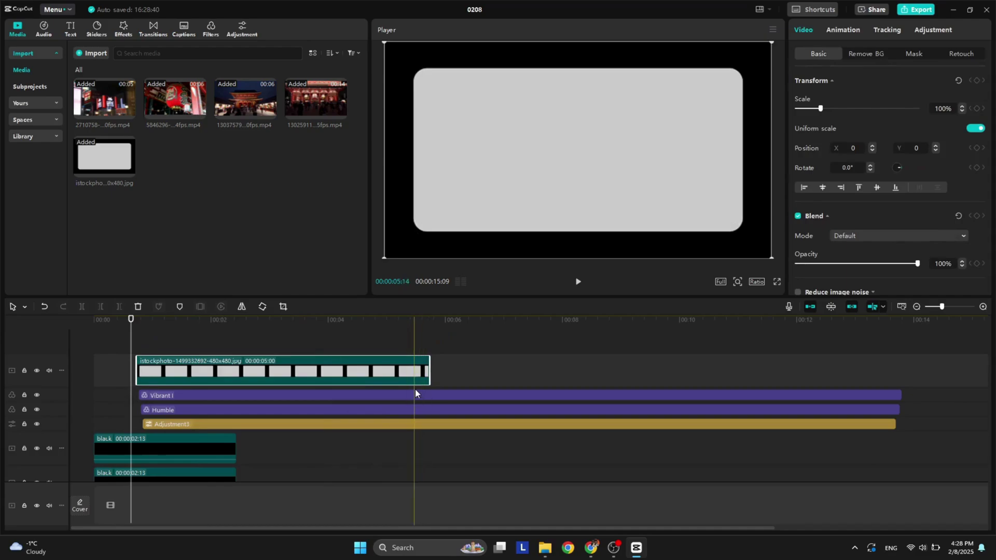
{"action": "left_click_drag", "start_coordinate": [429, 365], "coordinate": [908, 365]}
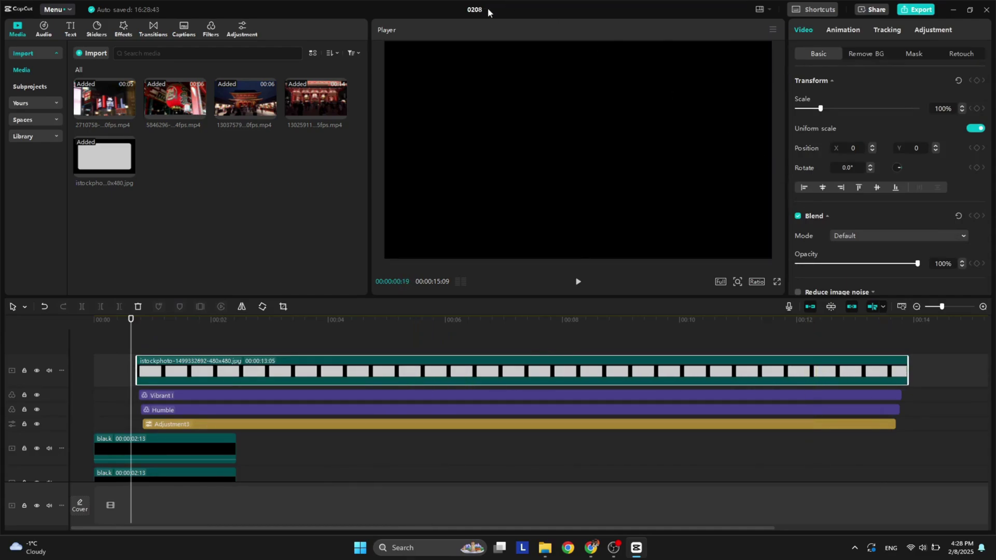
Set the border image clip's blend mode to Darken
{"action": "left_click", "coordinate": [253, 337]}
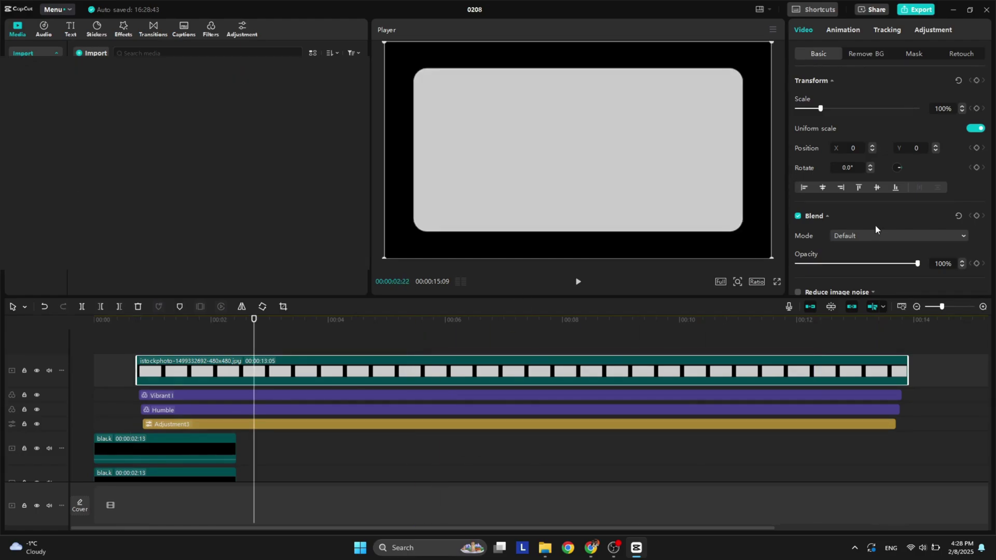
{"action": "left_click", "coordinate": [863, 236]}
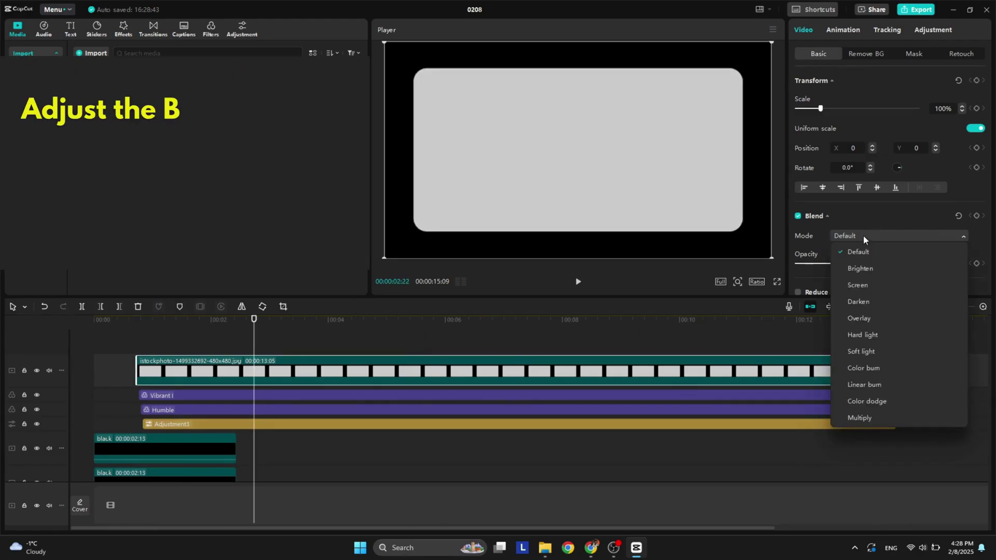
{"action": "left_click", "coordinate": [874, 300]}
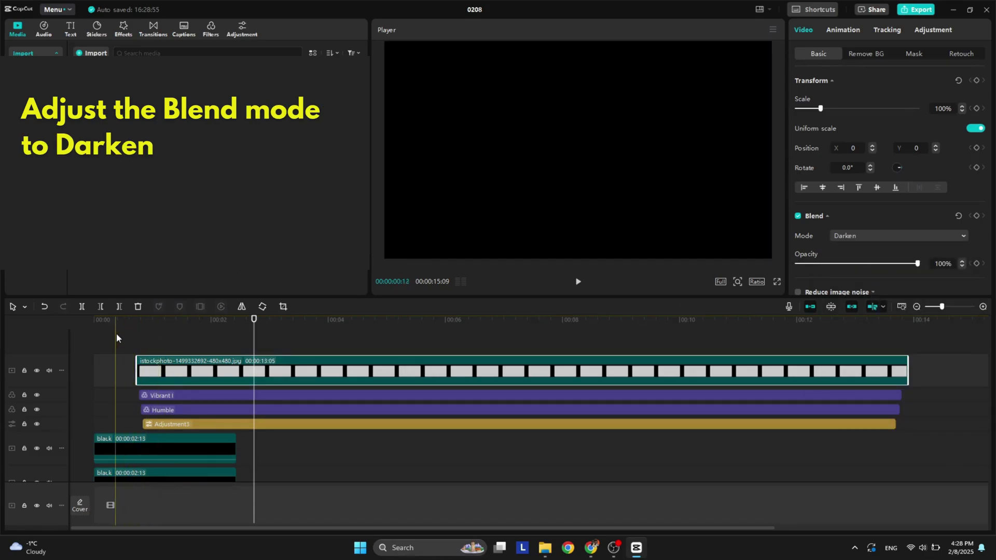
{"action": "left_click", "coordinate": [103, 334]}
{"action": "key", "text": "space"}
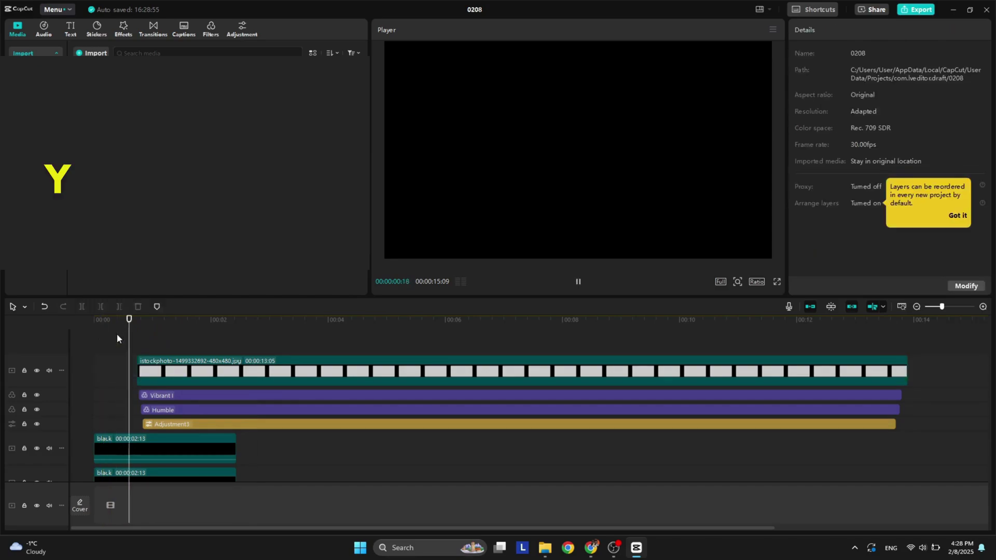